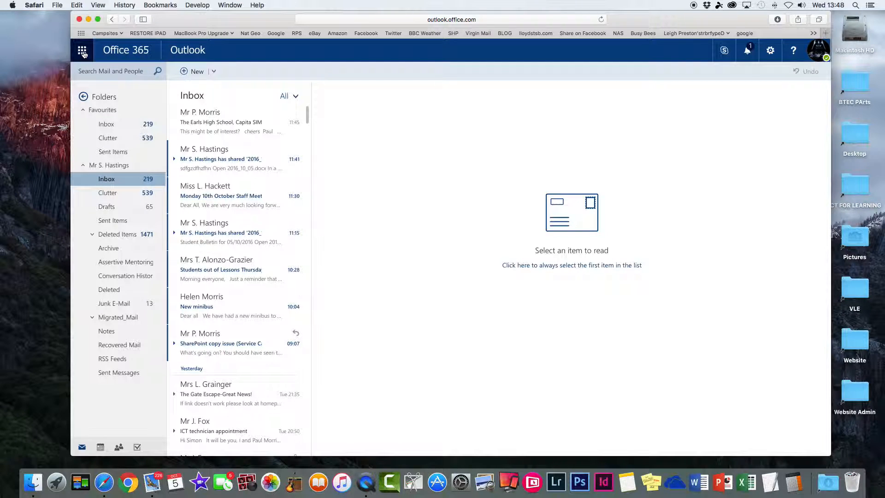
Switch to SharePoint, search for "daily" and open the Daily Bulletin site
{"action": "left_click", "coordinate": [83, 53]}
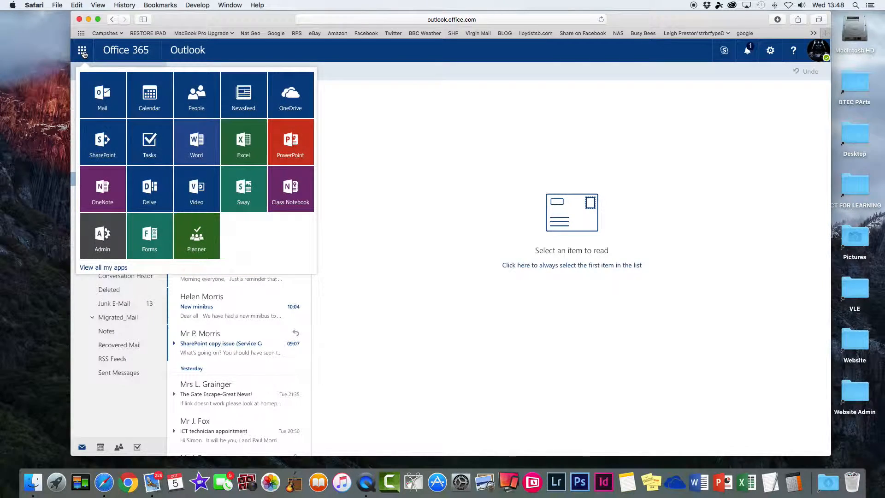
{"action": "left_click", "coordinate": [102, 145]}
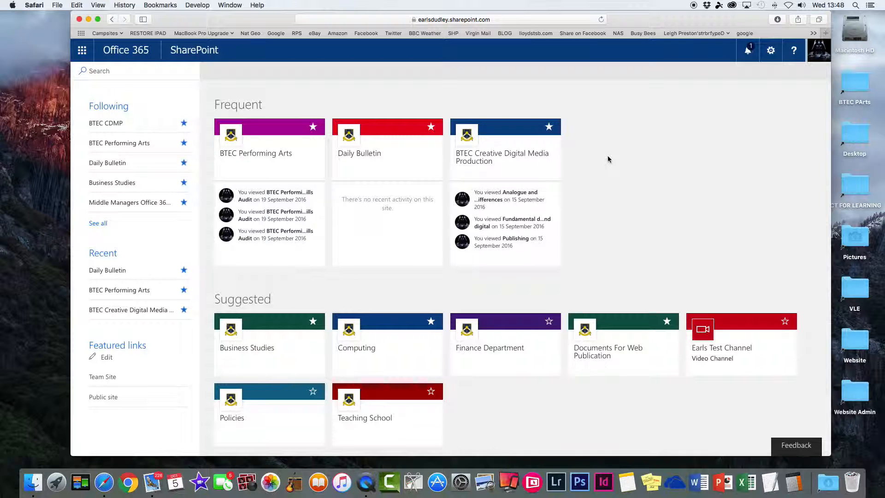
{"action": "left_click", "coordinate": [104, 71]}
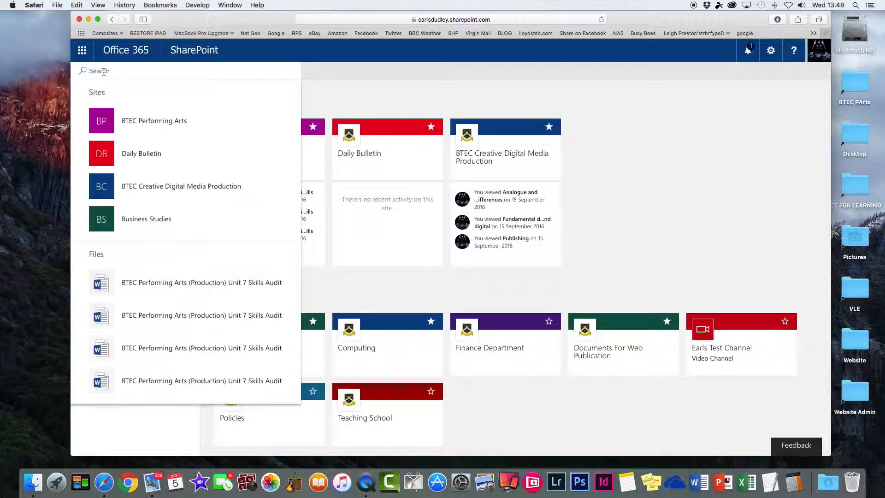
{"action": "type", "text": "daily"}
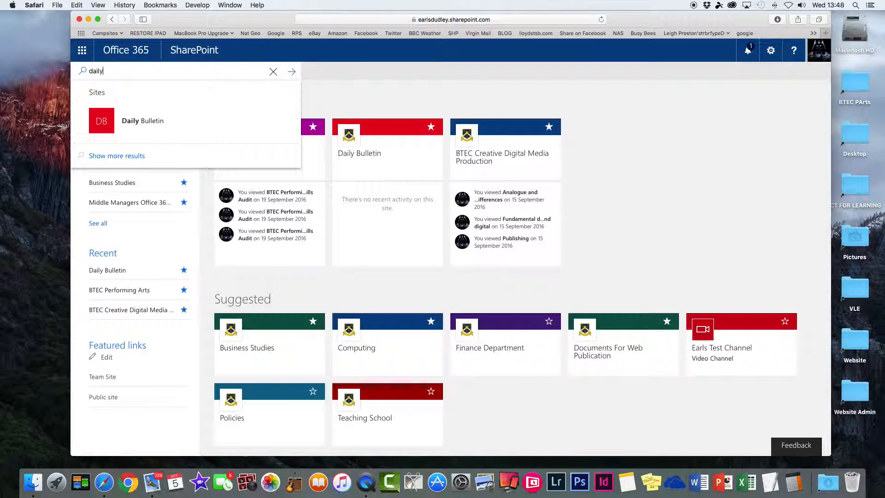
{"action": "left_click", "coordinate": [104, 122]}
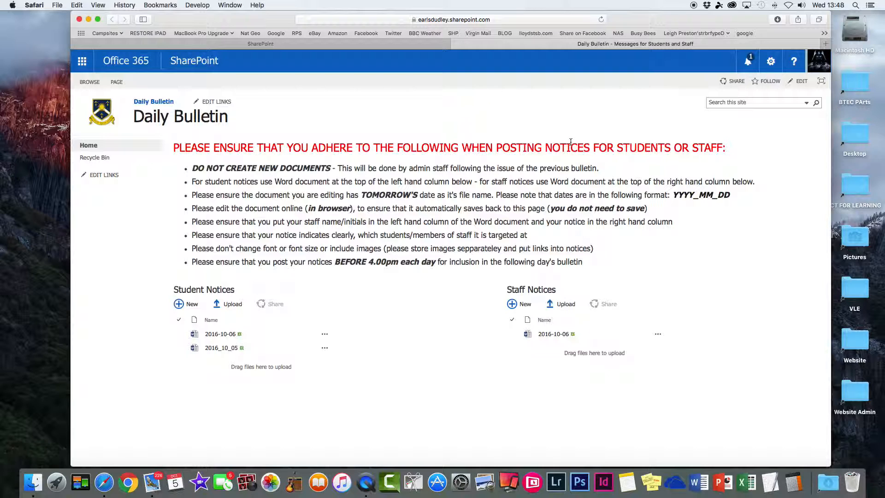
View the 2016-10-06 document in Staff Notices, return to the Daily Bulletin page and download a copy of it
{"action": "left_click", "coordinate": [548, 334]}
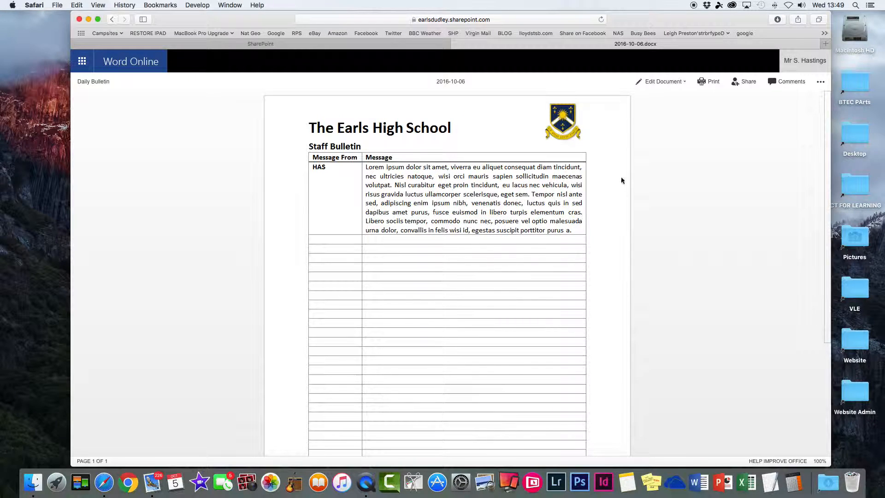
{"action": "left_click", "coordinate": [112, 19]}
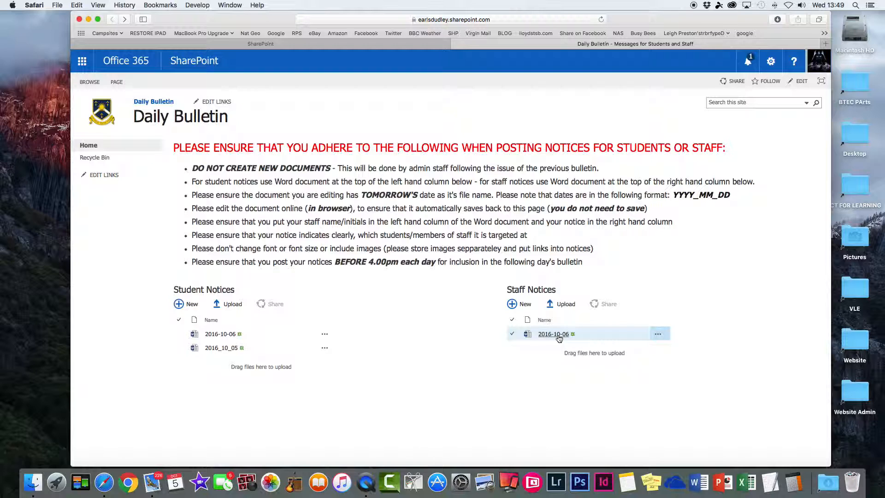
{"action": "left_click_drag", "start_coordinate": [558, 336], "coordinate": [560, 337]}
{"action": "right_click", "coordinate": [560, 337]}
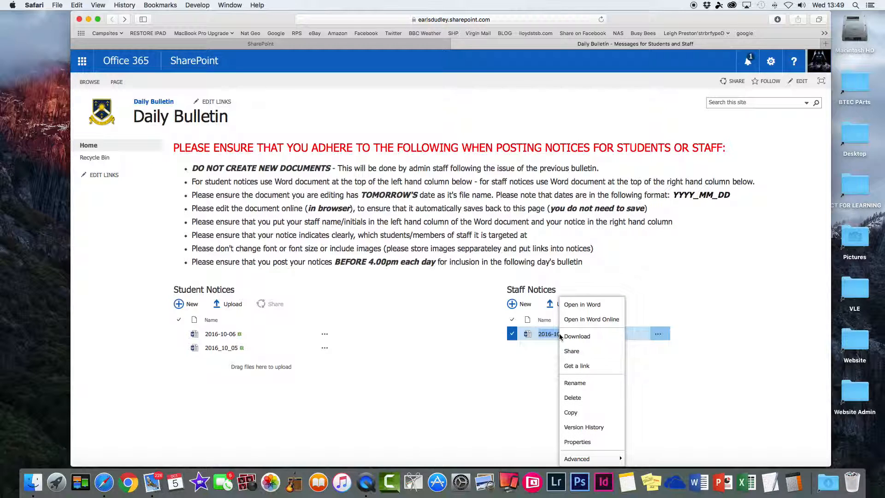
{"action": "left_click", "coordinate": [579, 336]}
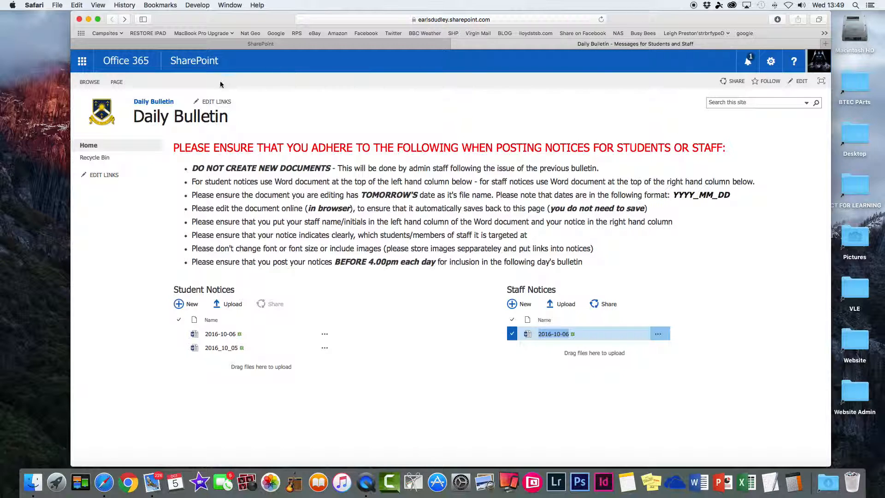
Switch to Outlook and start a new email to All Staff with the subject "Bulletin 6th October"
{"action": "left_click", "coordinate": [83, 63]}
{"action": "left_click", "coordinate": [104, 107]}
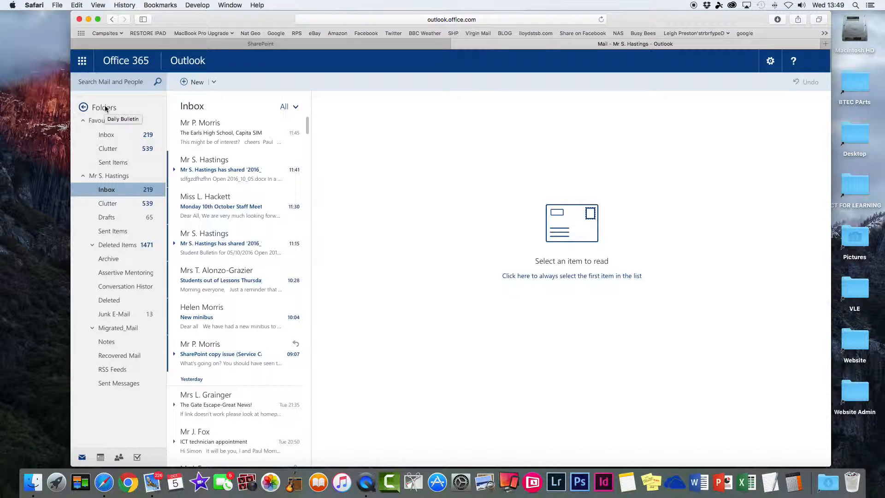
{"action": "left_click", "coordinate": [194, 83]}
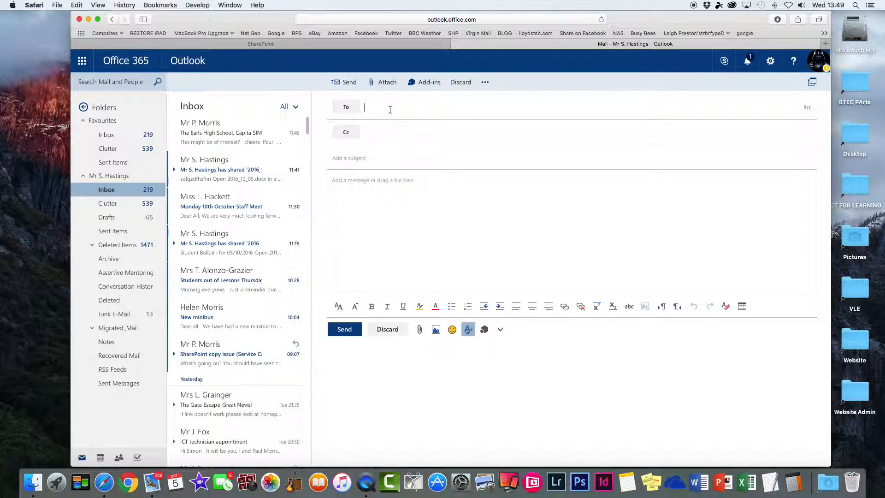
{"action": "type", "text": "stafff"}
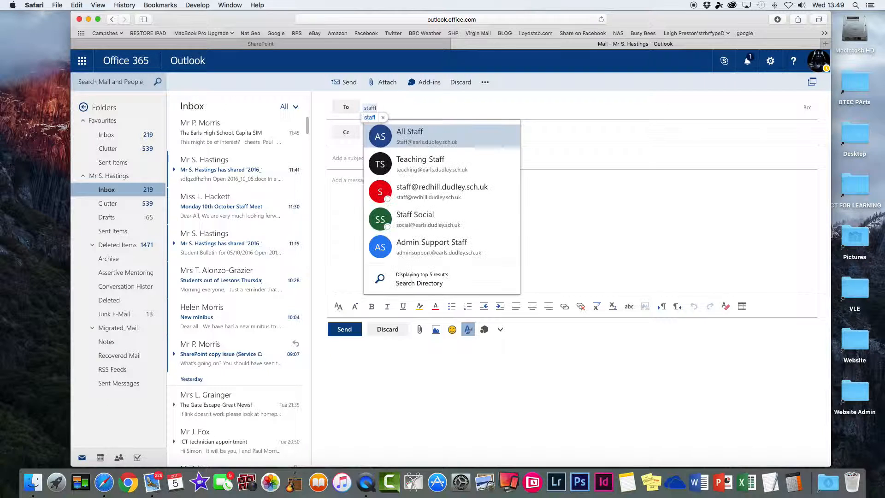
{"action": "left_click", "coordinate": [417, 130]}
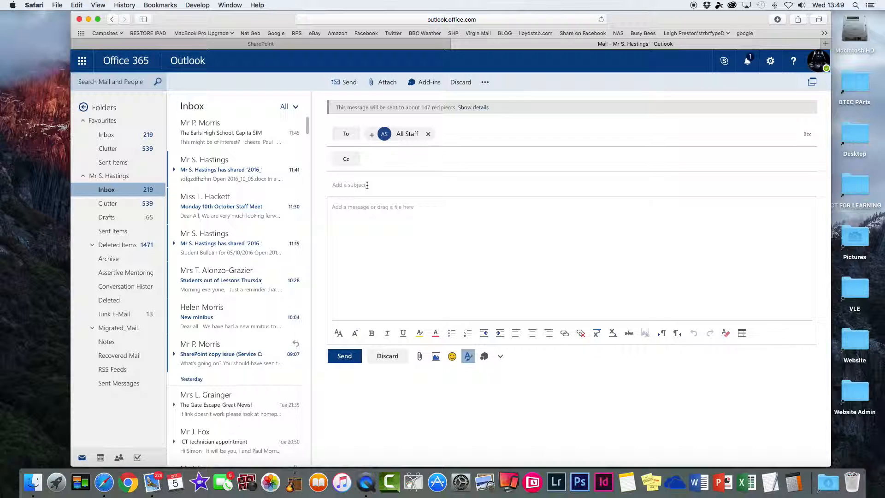
{"action": "type", "text": "Bulletin 6th October"}
Attach 2016_10_05.docx from the desktop to the email and change the subject to "Bulletin 5th October"
{"action": "left_click_drag", "start_coordinate": [678, 21], "coordinate": [617, 22]}
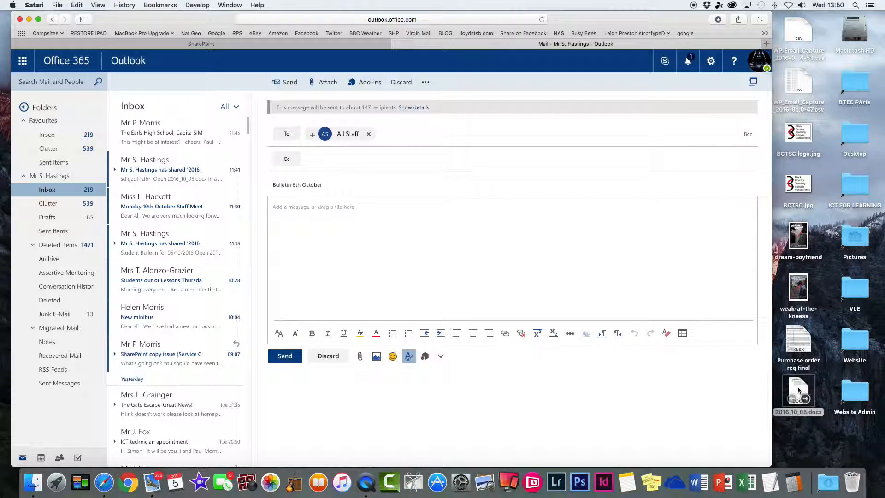
{"action": "left_click_drag", "start_coordinate": [798, 390], "coordinate": [317, 212]}
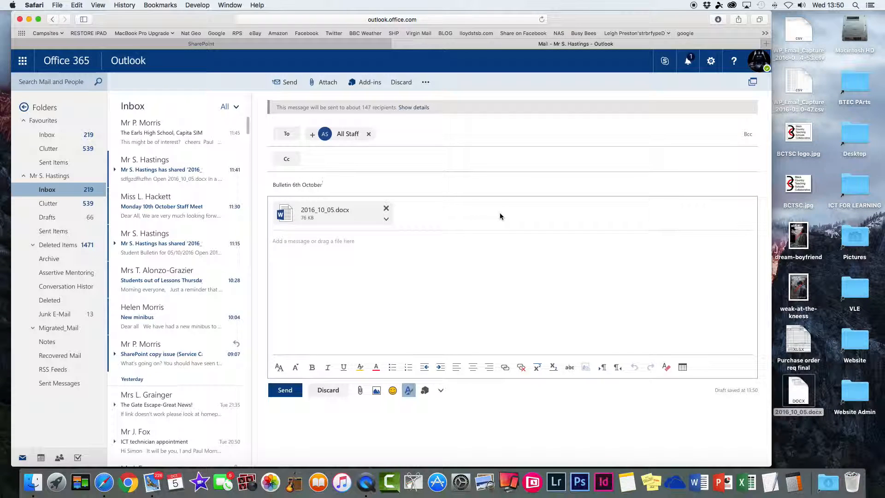
{"action": "left_click", "coordinate": [295, 185]}
{"action": "key", "text": "BackSpace"}
{"action": "type", "text": "5"}
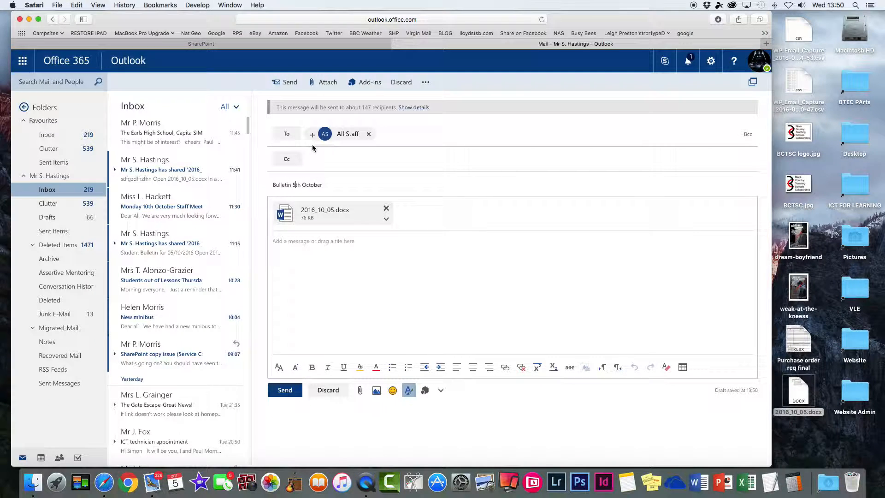
Discard the email draft and move 2016_10_05.docx and 2016-10-06.docx from the desktop to the Trash
{"action": "left_click", "coordinate": [401, 82]}
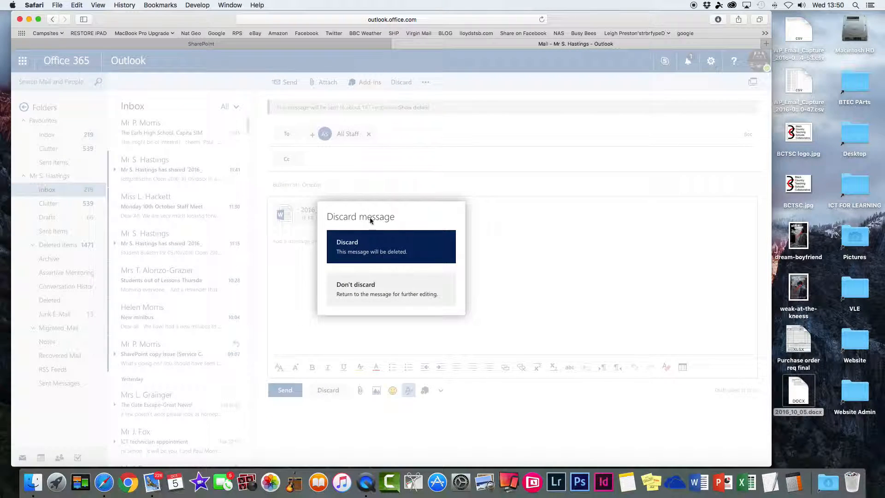
{"action": "left_click", "coordinate": [367, 242]}
{"action": "left_click_drag", "start_coordinate": [794, 391], "coordinate": [853, 490]}
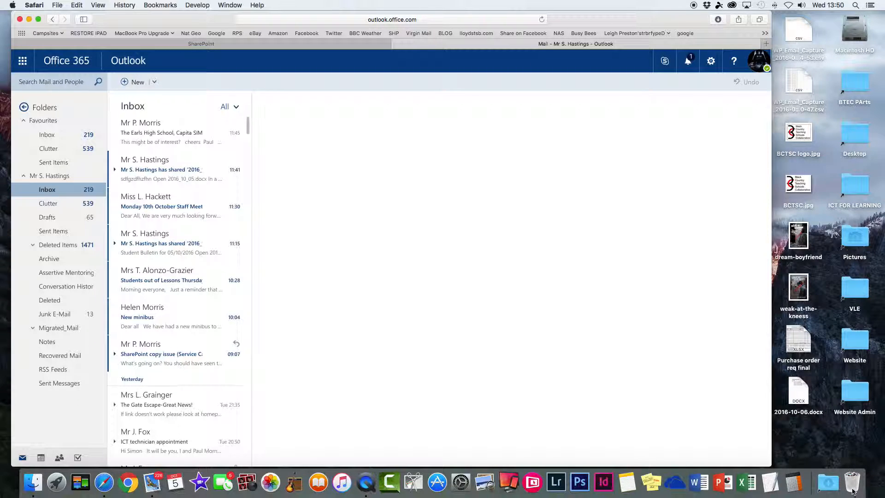
{"action": "left_click_drag", "start_coordinate": [800, 392], "coordinate": [856, 483]}
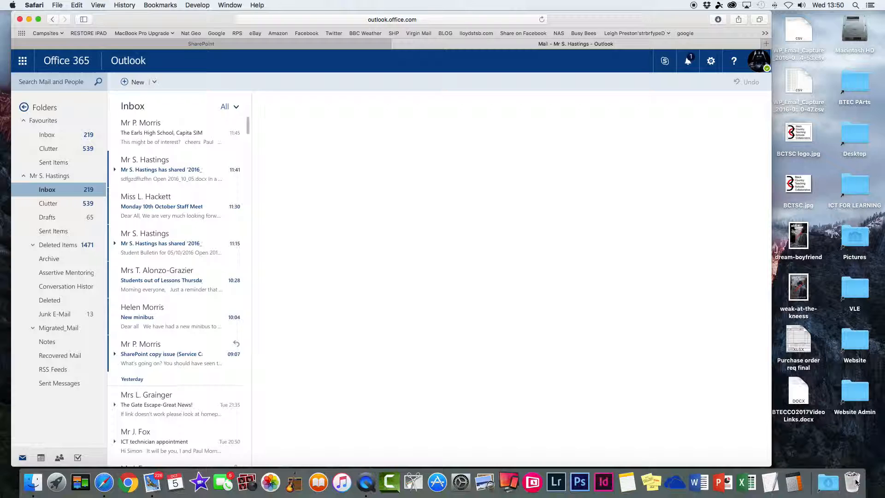
Switch back to SharePoint and open the Daily Bulletin site
{"action": "left_click", "coordinate": [22, 60]}
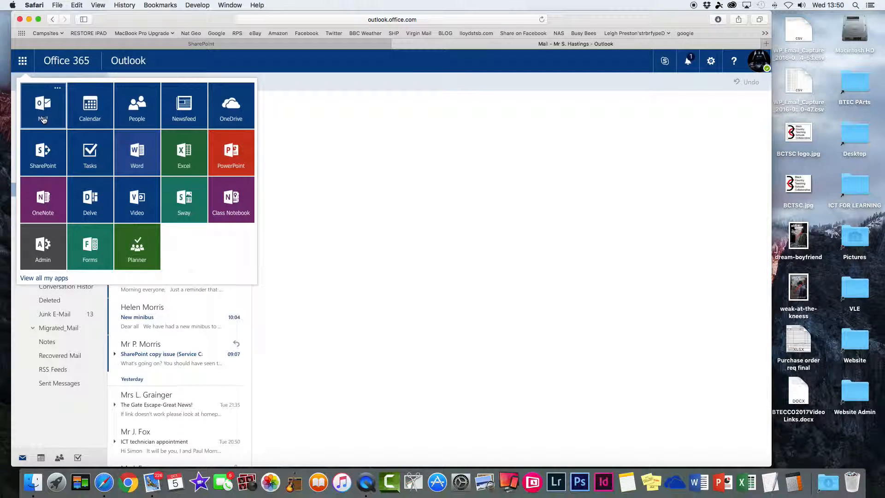
{"action": "left_click", "coordinate": [42, 150]}
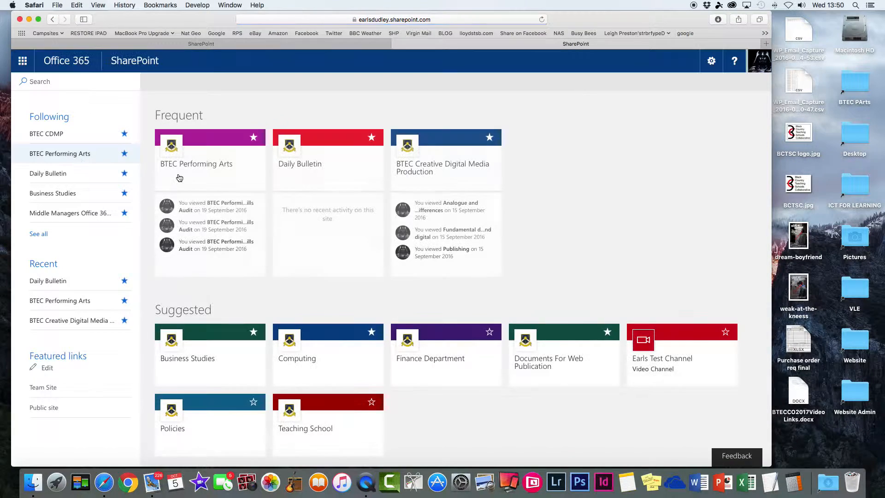
{"action": "left_click", "coordinate": [307, 179]}
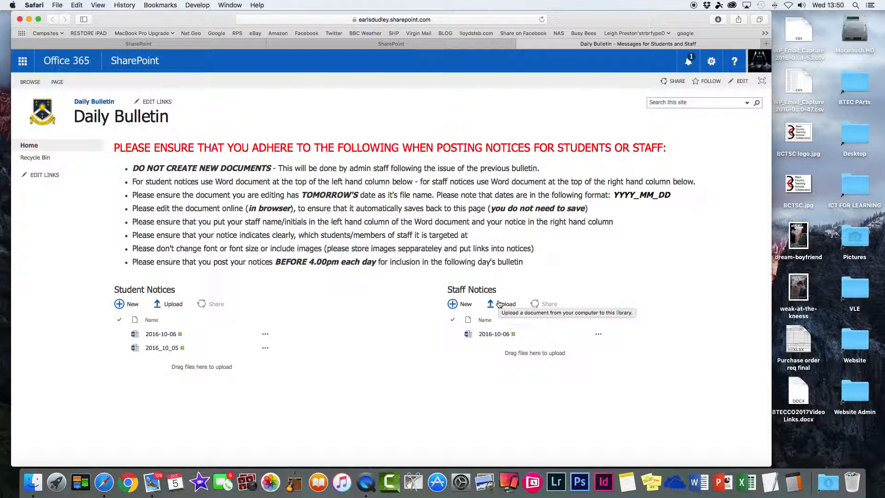
Create a new document in Staff Notices from the Staff Bulletin template and name it 2016-10-07
{"action": "left_click", "coordinate": [453, 305]}
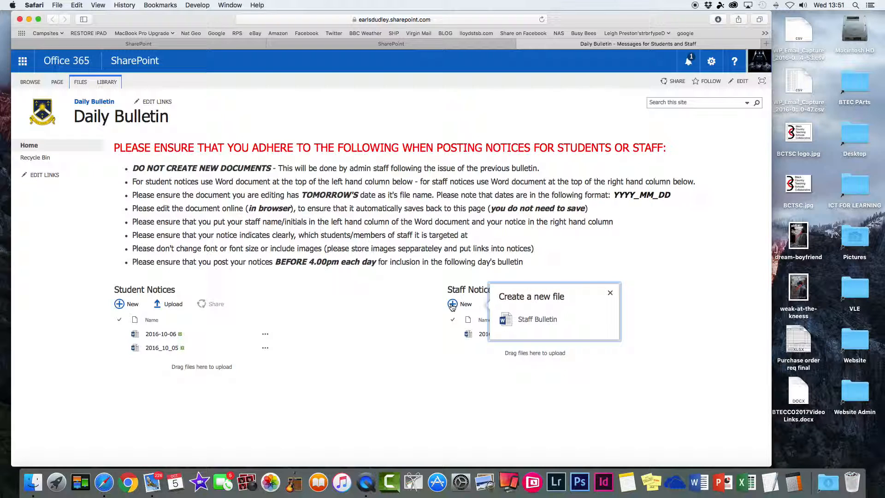
{"action": "left_click", "coordinate": [532, 322]}
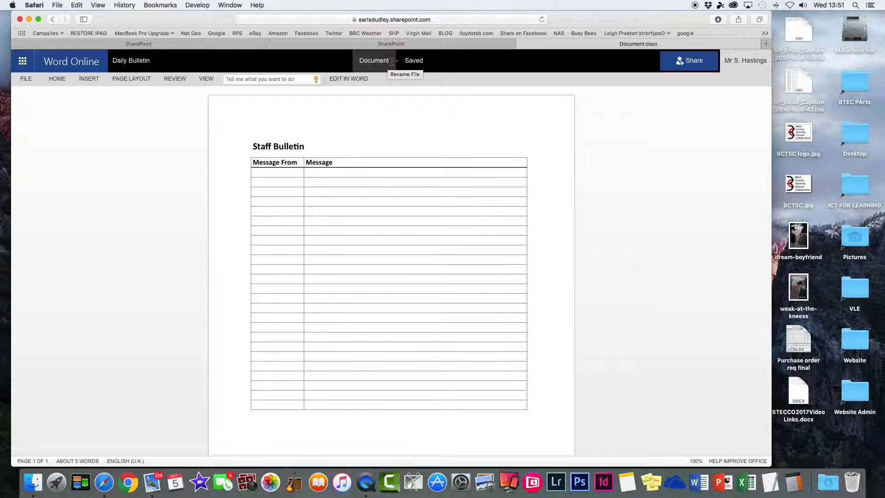
{"action": "left_click", "coordinate": [392, 61]}
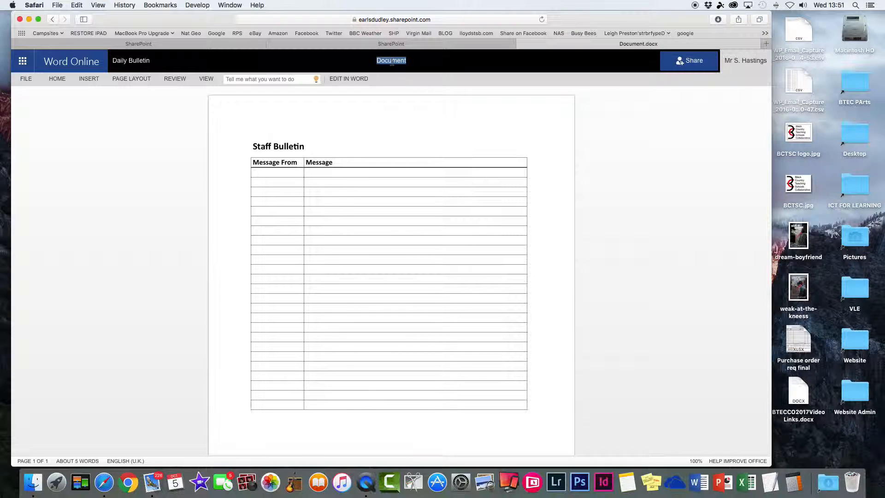
{"action": "key", "text": "BackSpace"}
{"action": "type", "text": "2016-10-07"}
{"action": "left_click", "coordinate": [488, 66]}
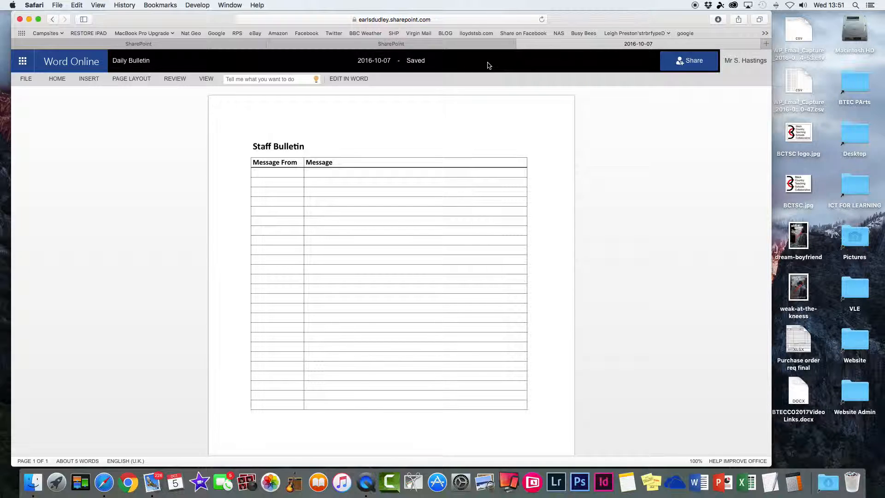
Refresh the Daily Bulletin page, check the 2016-10-07 staff document and its editing options, and return to the page
{"action": "left_click", "coordinate": [53, 20]}
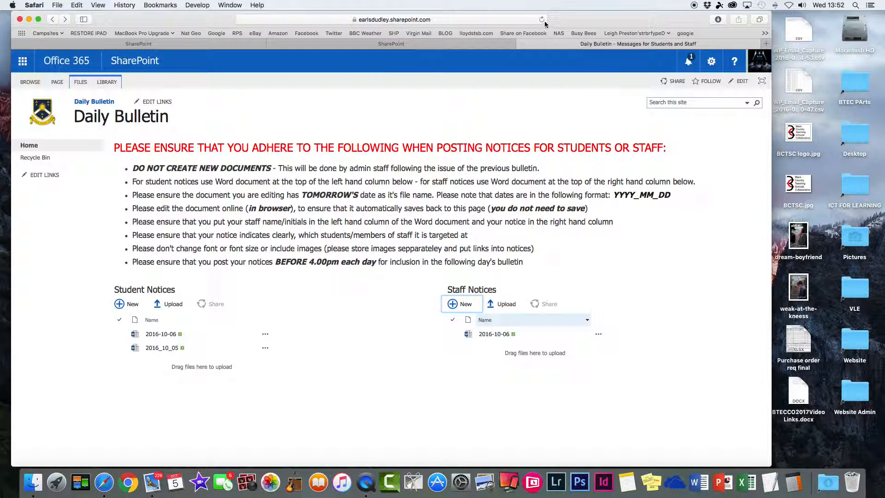
{"action": "left_click", "coordinate": [542, 20]}
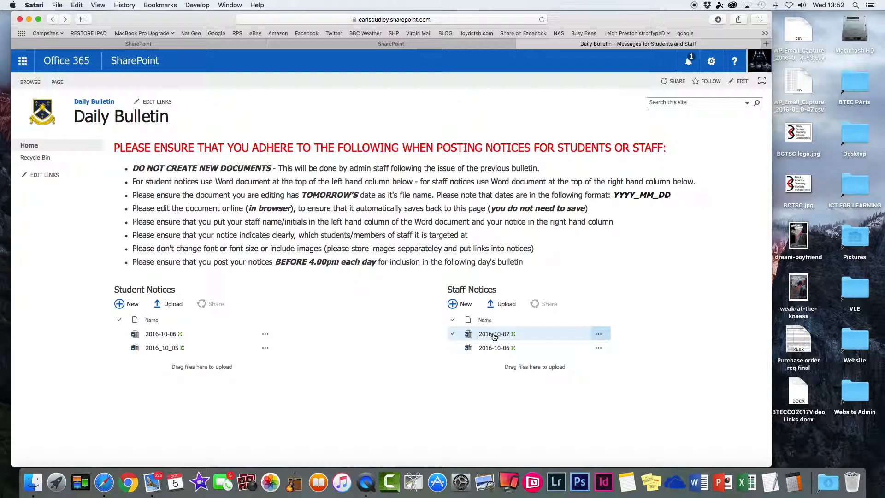
{"action": "left_click", "coordinate": [493, 334]}
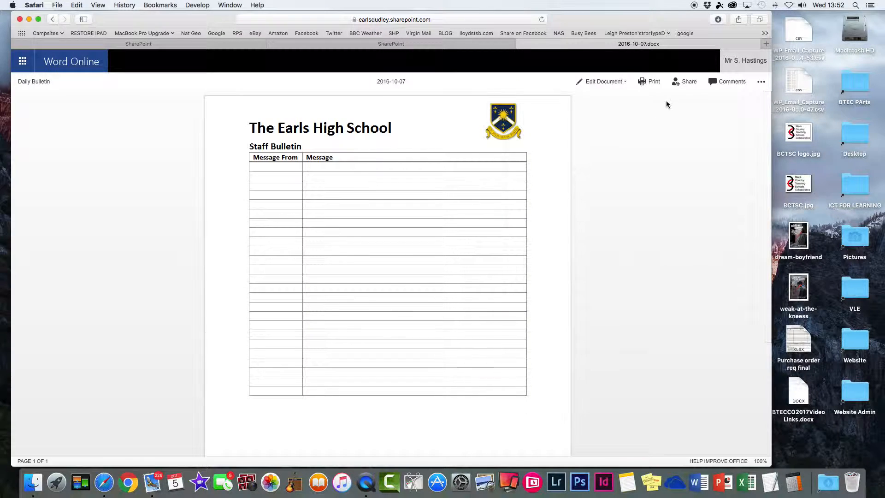
{"action": "left_click", "coordinate": [622, 82]}
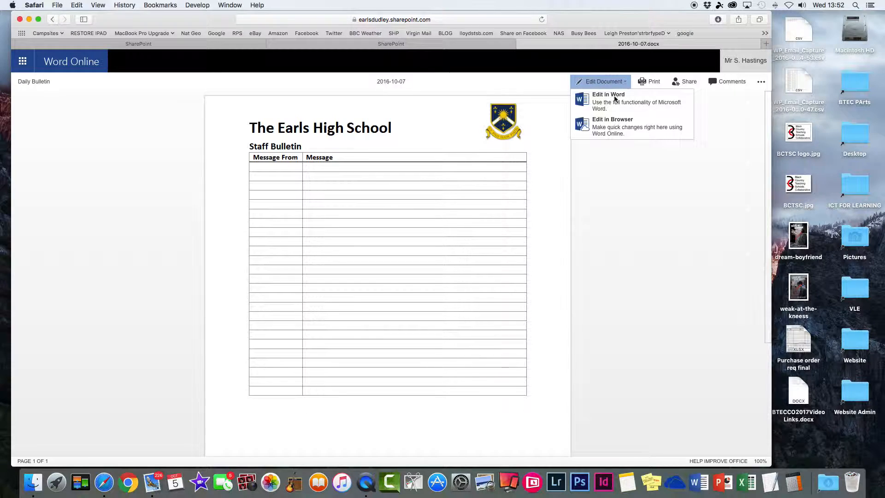
{"action": "left_click", "coordinate": [618, 188]}
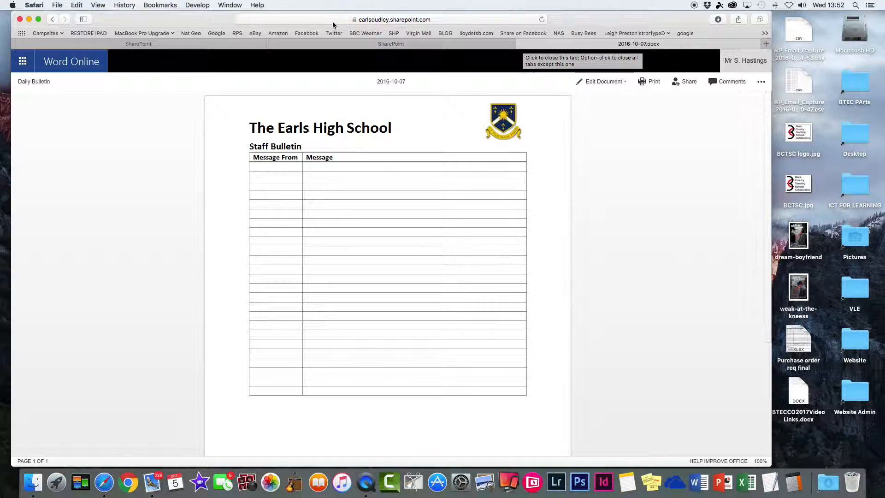
{"action": "left_click", "coordinate": [52, 19]}
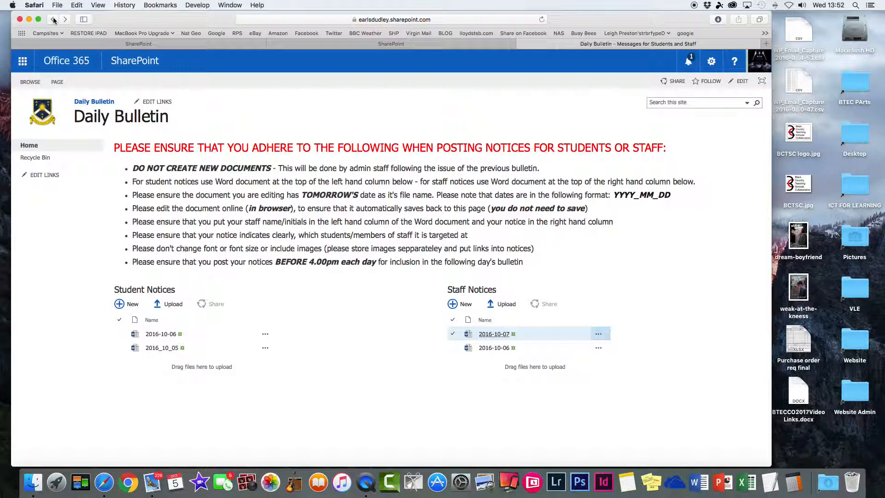